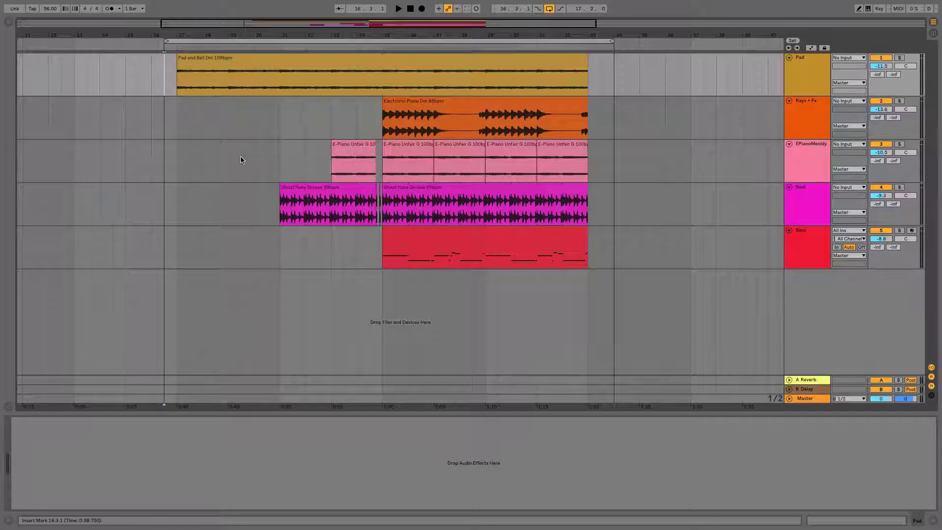
# Browse the installed and downloadable packs, then hide the browser and select the looped bars.
pyautogui.click(8, 25)
pyautogui.click(24, 175)
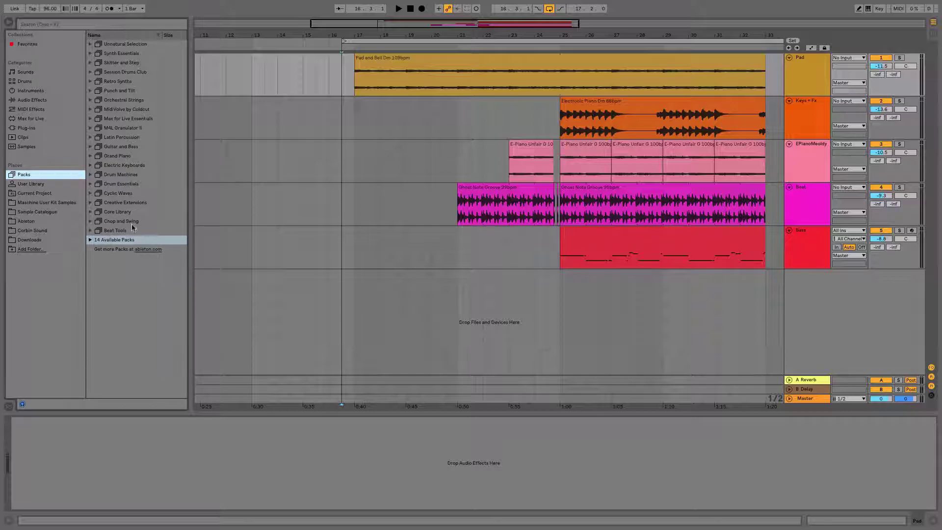
pyautogui.click(91, 240)
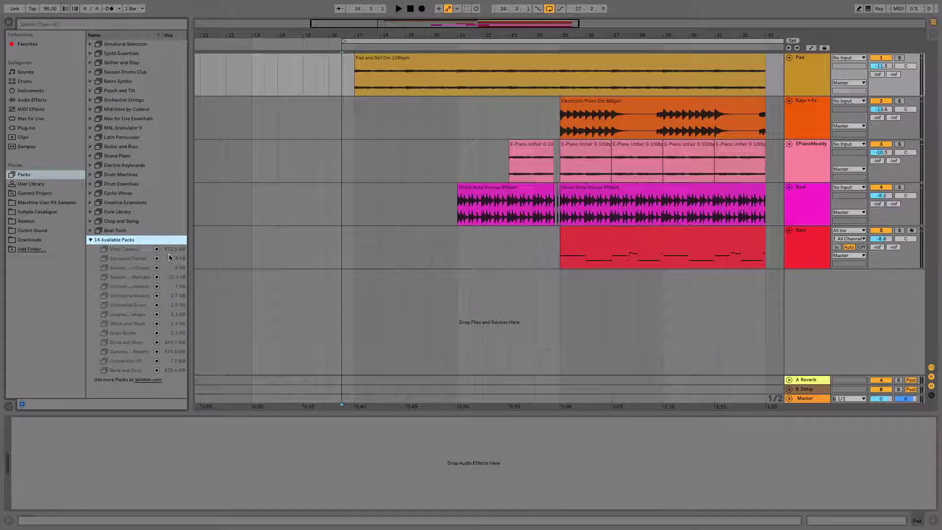
pyautogui.hotkey('ctrl', 'alt', 'b')
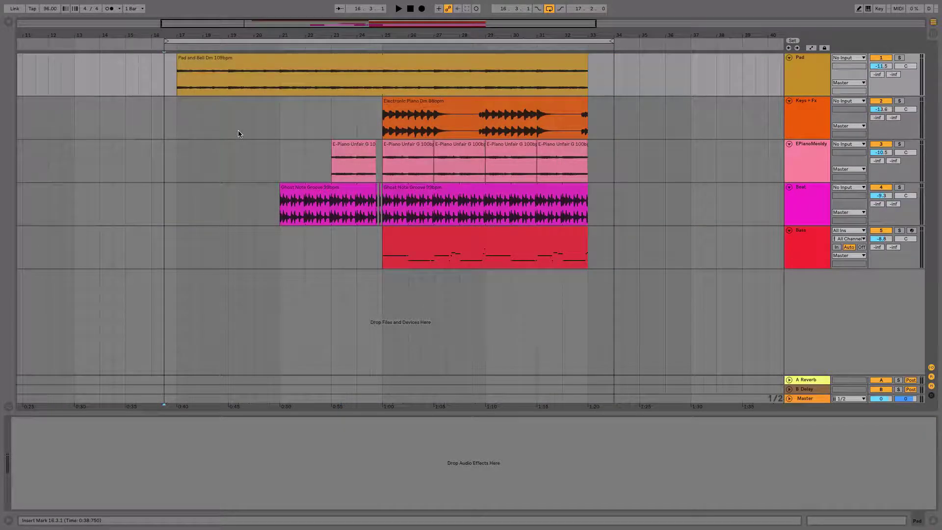
pyautogui.click(289, 38)
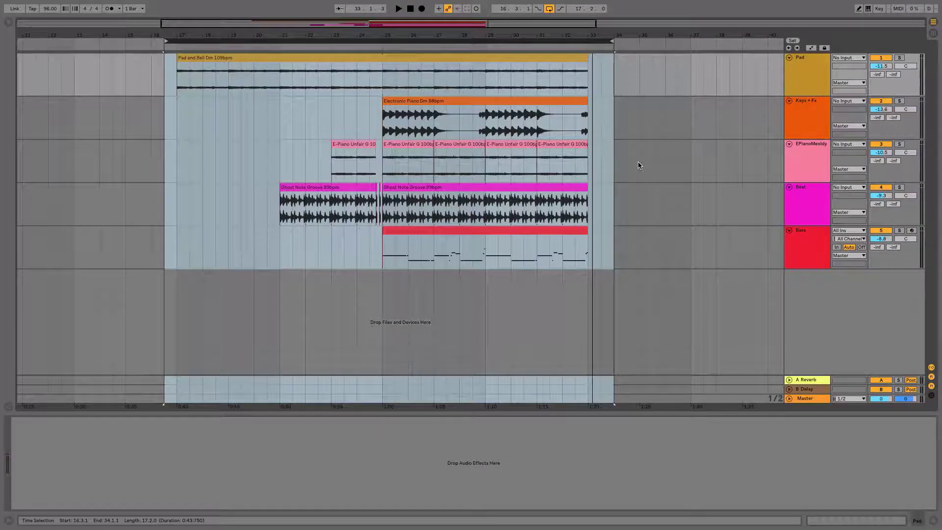
# Select the Pad and Bell clip and drop the Utility audio effect onto the Pad track.
pyautogui.click(372, 68)
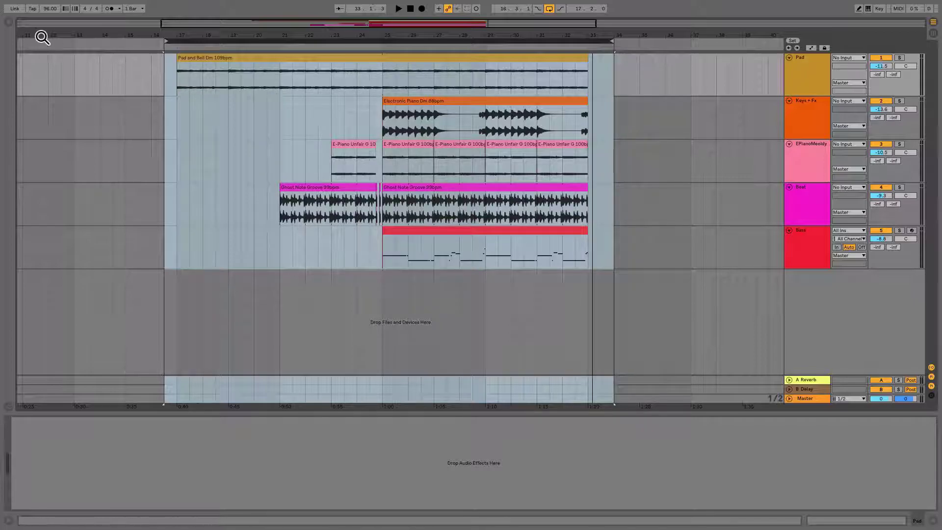
pyautogui.click(8, 23)
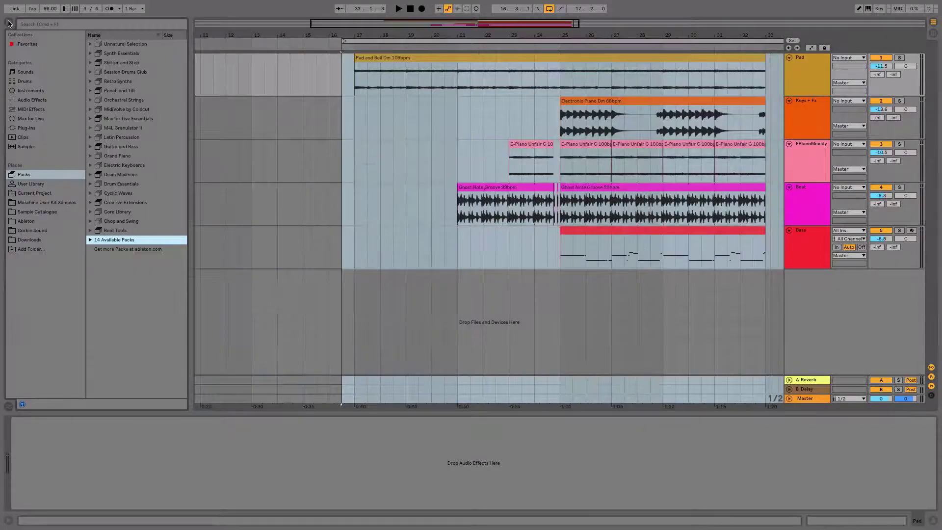
pyautogui.click(41, 101)
pyautogui.click(106, 379)
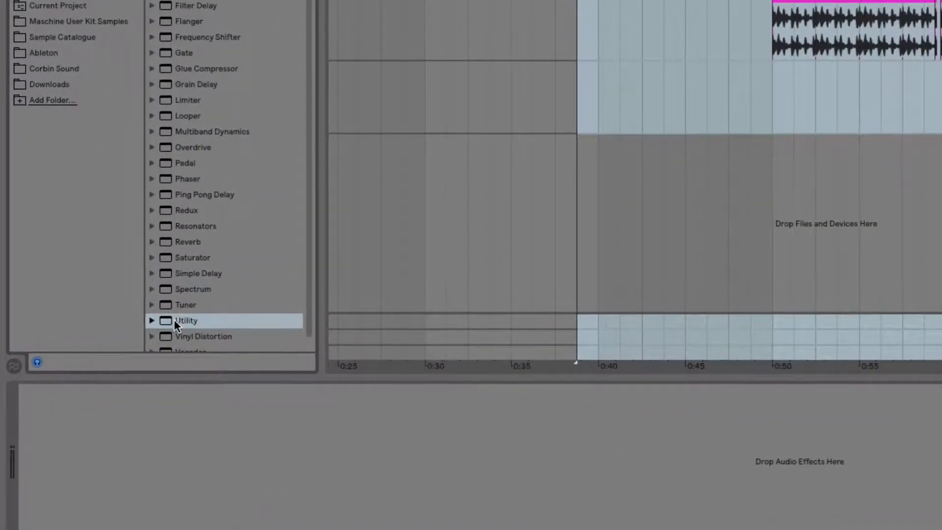
pyautogui.moveTo(173, 322); pyautogui.dragTo(660, 0)
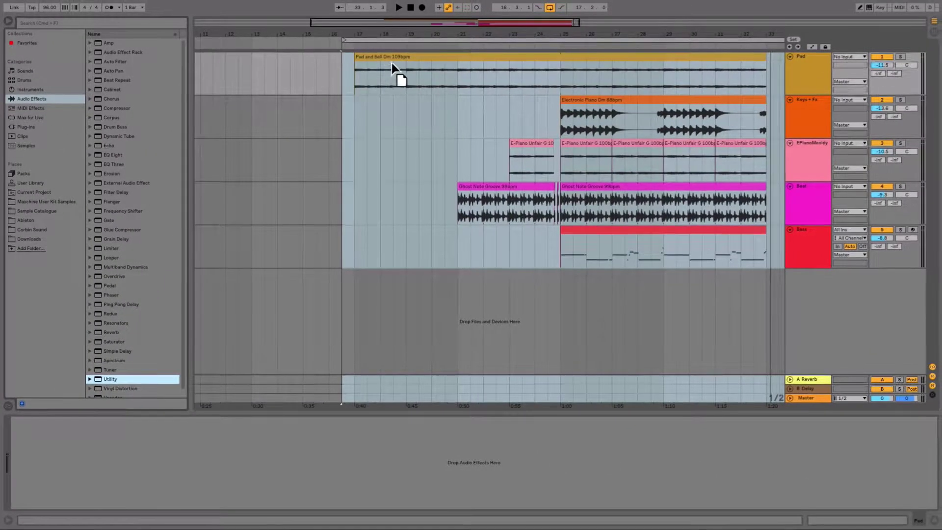
pyautogui.moveTo(391, 62); pyautogui.dragTo(393, 58)
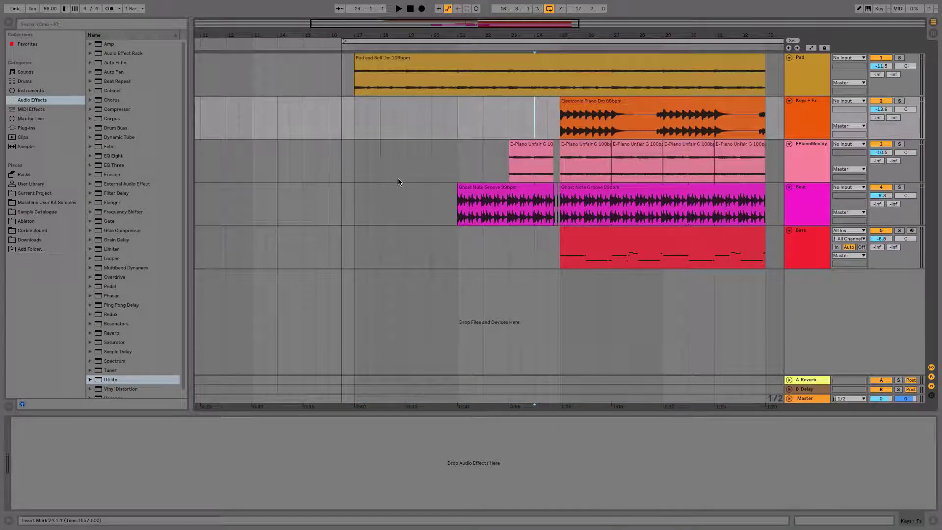
# Turn on Automation Mode and select the Pad track to show its Utility Gain envelope.
pyautogui.press('a')
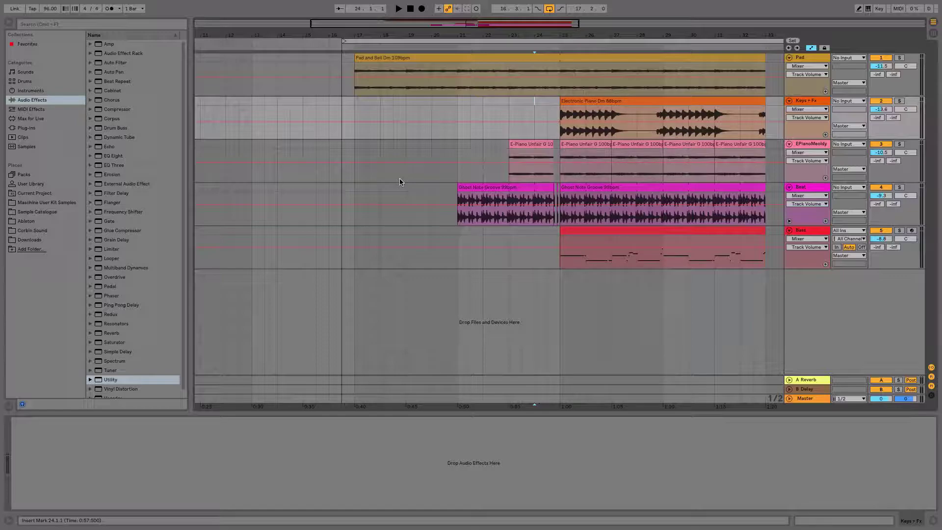
pyautogui.click(801, 57)
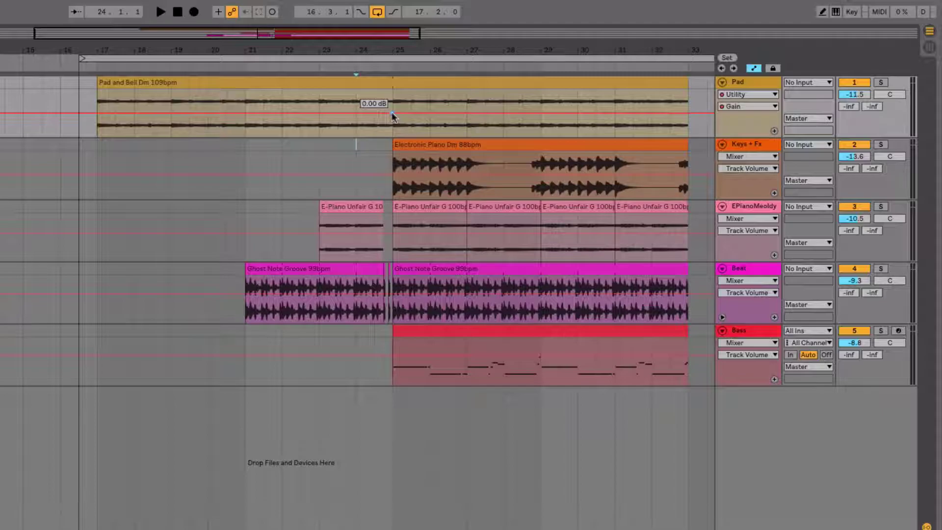
# Add a Gain breakpoint at bar 25 and lower the clip-start breakpoint to -18.0 dB.
pyautogui.click(392, 113)
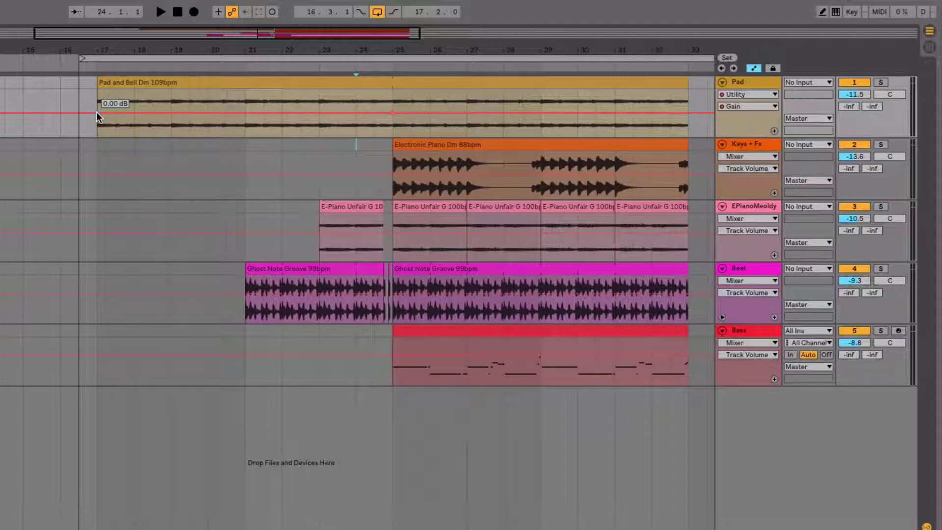
pyautogui.moveTo(96, 114); pyautogui.dragTo(96, 132)
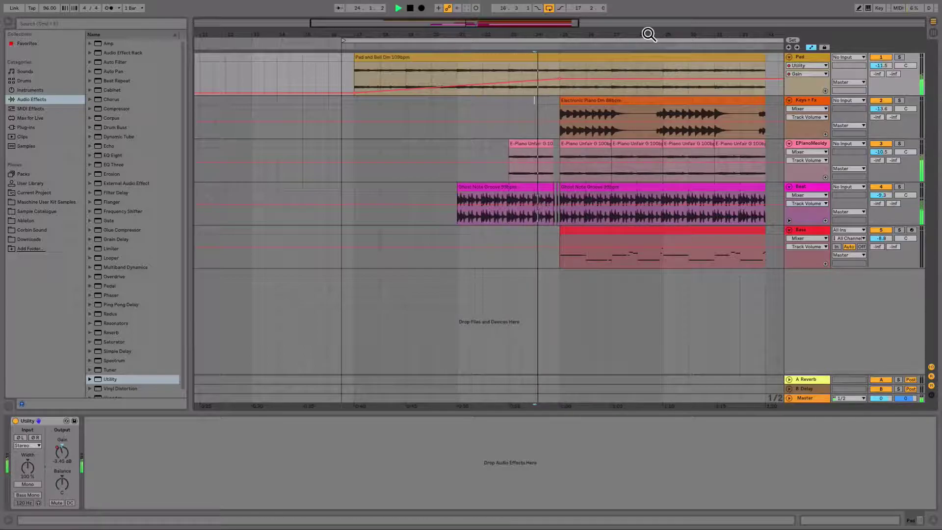
# Zoom the arrangement out until the whole Pad fade and all clips are visible.
pyautogui.moveTo(650, 35); pyautogui.dragTo(651, 41)
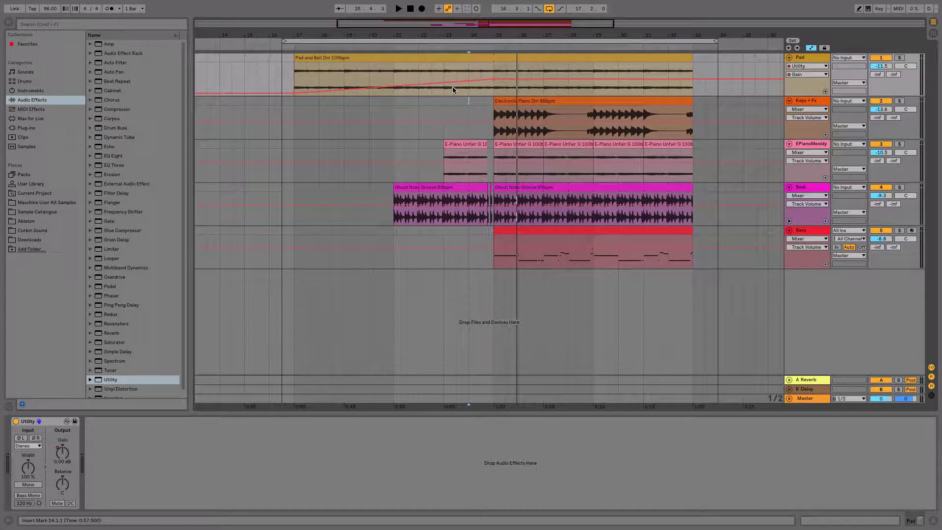
# Alt-drag the Pad's gain fade into a sagging curve and play it from bar 17.
pyautogui.press('alt')
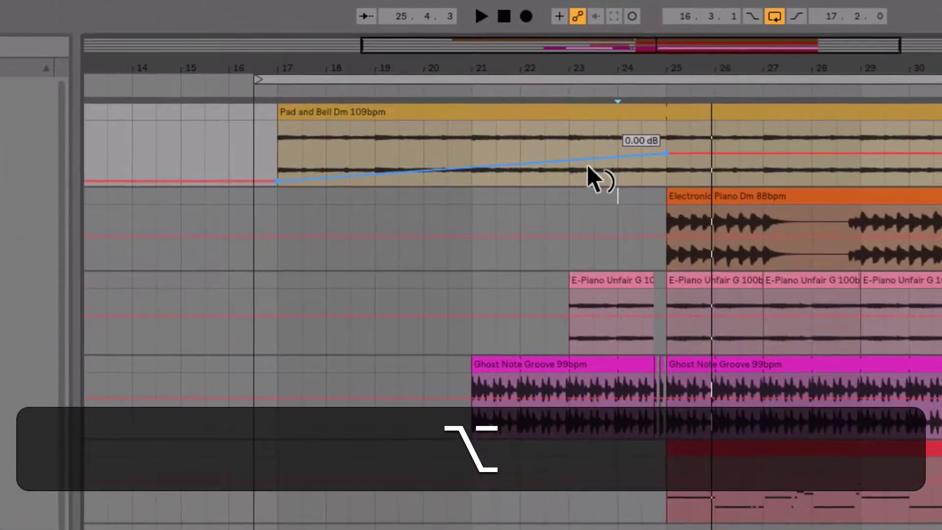
pyautogui.moveTo(588, 166); pyautogui.dragTo(587, 186)
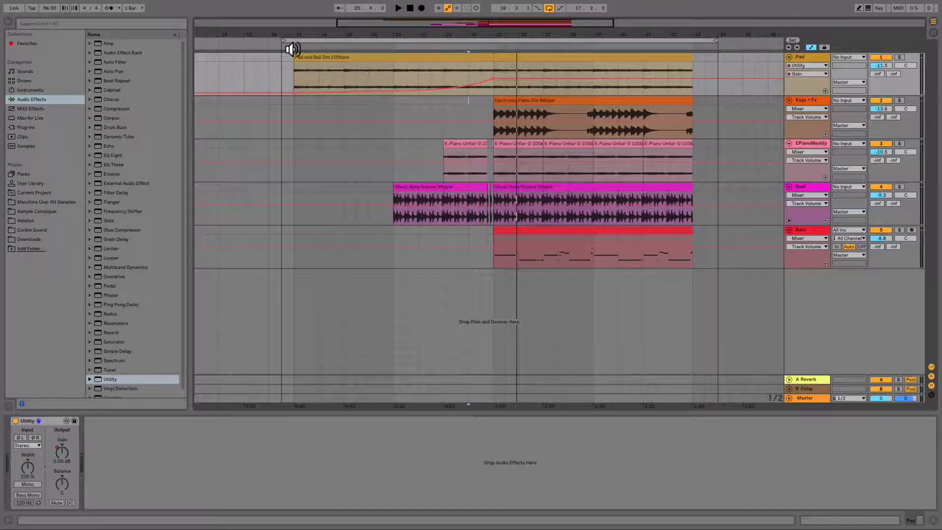
pyautogui.click(291, 49)
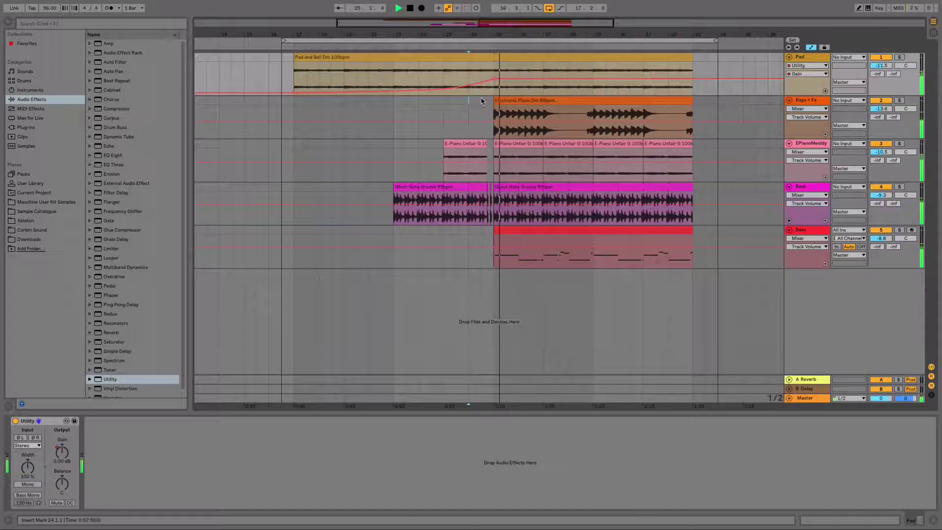
pyautogui.press('space')
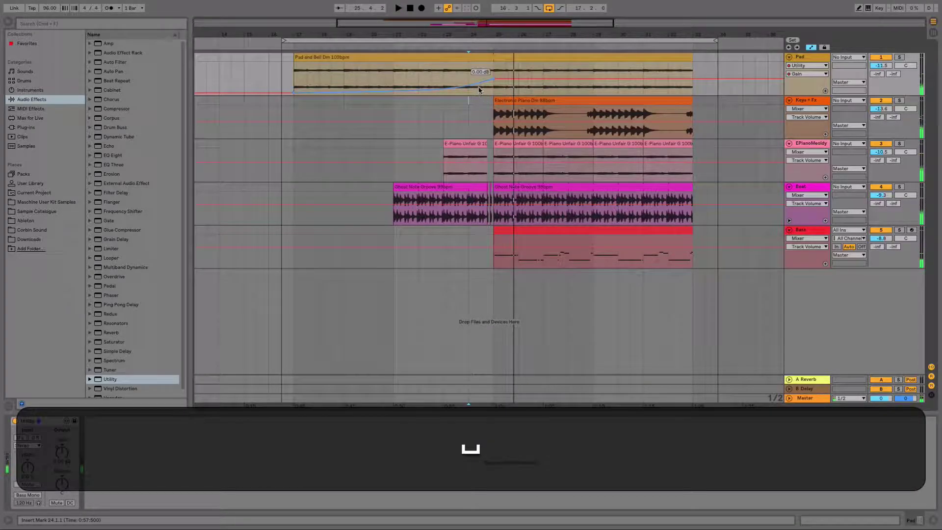
pyautogui.press('alt')
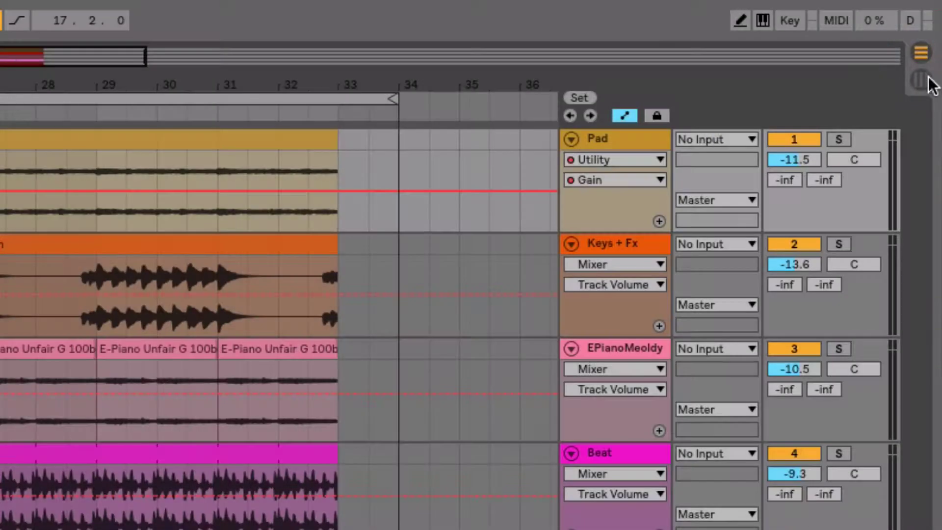
pyautogui.click(921, 80)
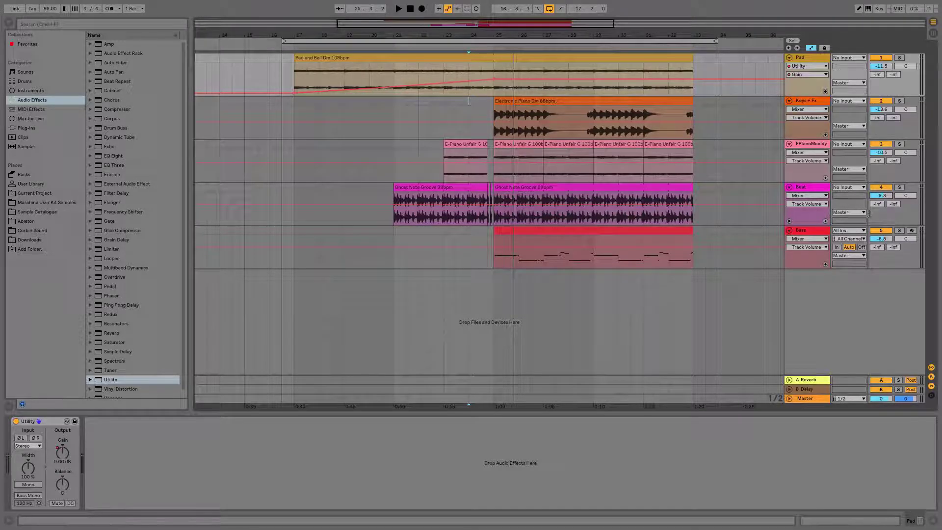
# Pull the Beat track's volume start point down into a fade-in and play from bar 21.
pyautogui.click(493, 207)
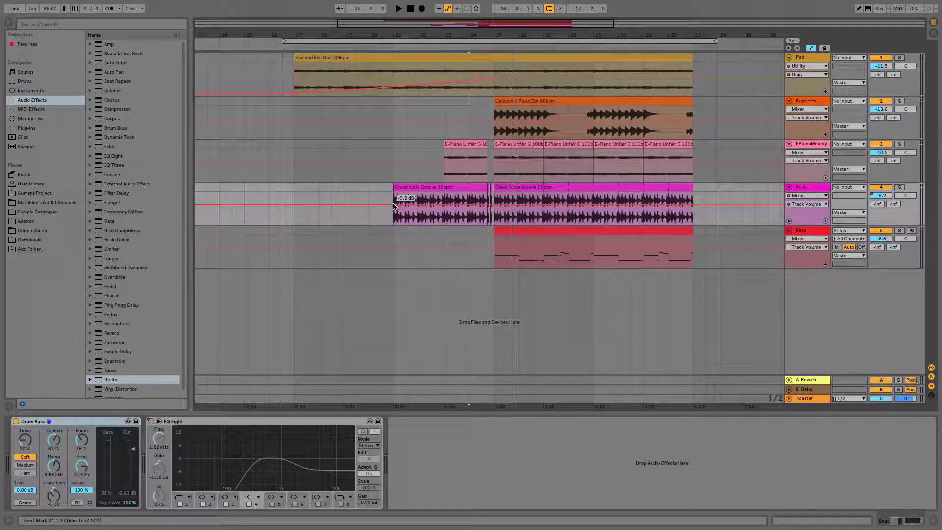
pyautogui.moveTo(394, 206); pyautogui.dragTo(394, 217)
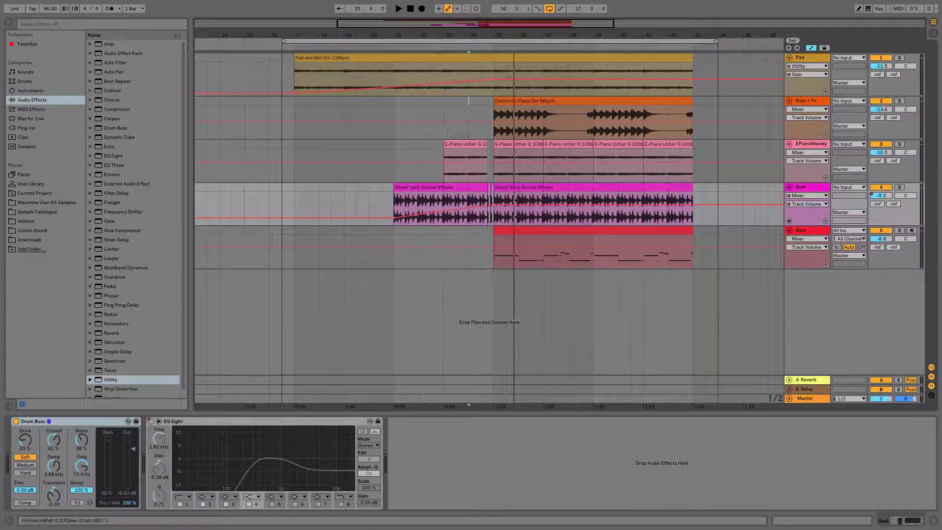
pyautogui.click(389, 50)
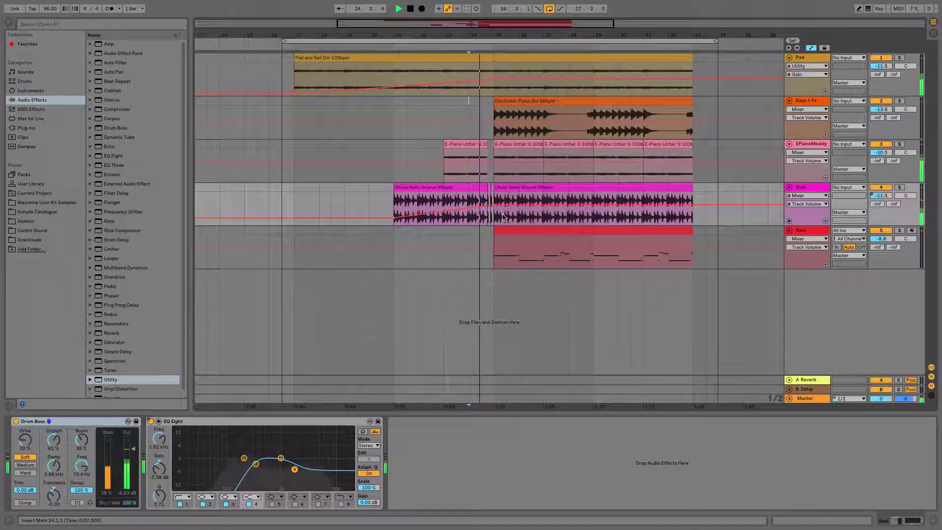
# Stop playback, drag the Beat volume to -9.8 dB, and replay from bar 21.
pyautogui.press('space')
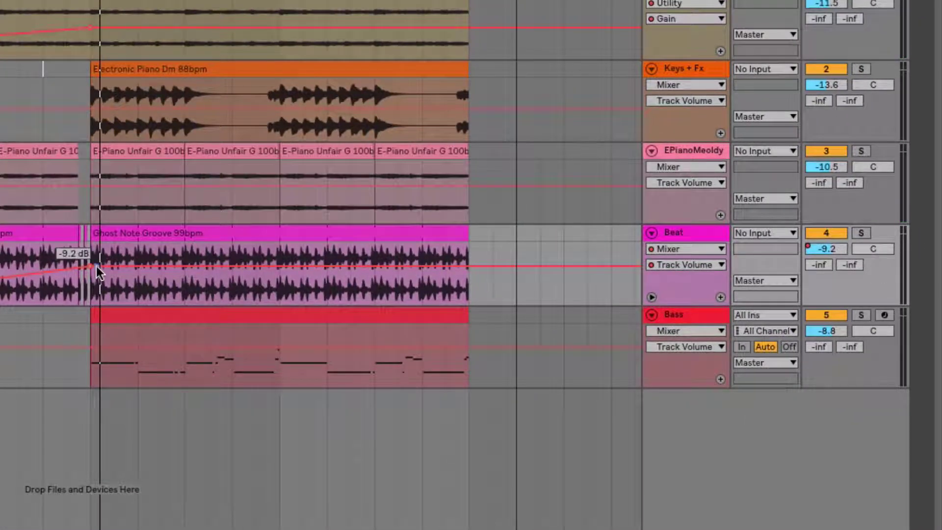
pyautogui.moveTo(834, 244); pyautogui.dragTo(834, 266)
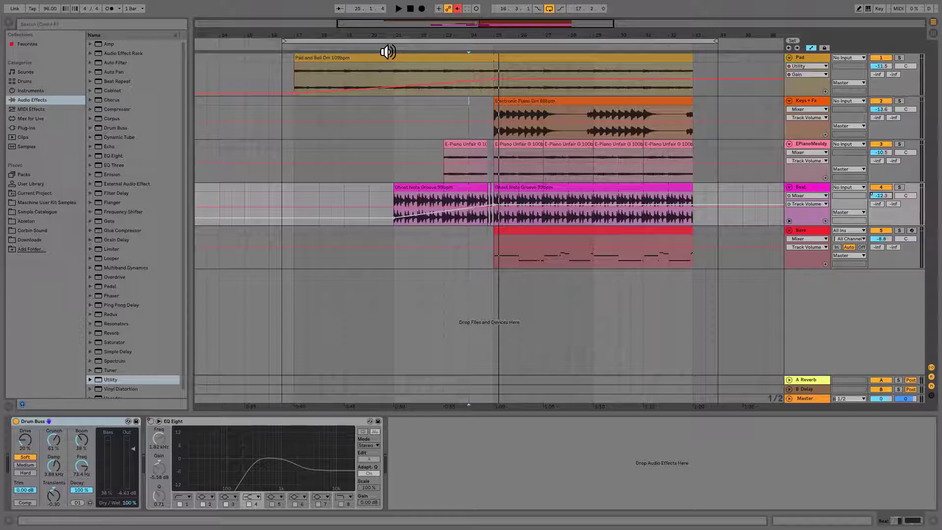
pyautogui.click(387, 52)
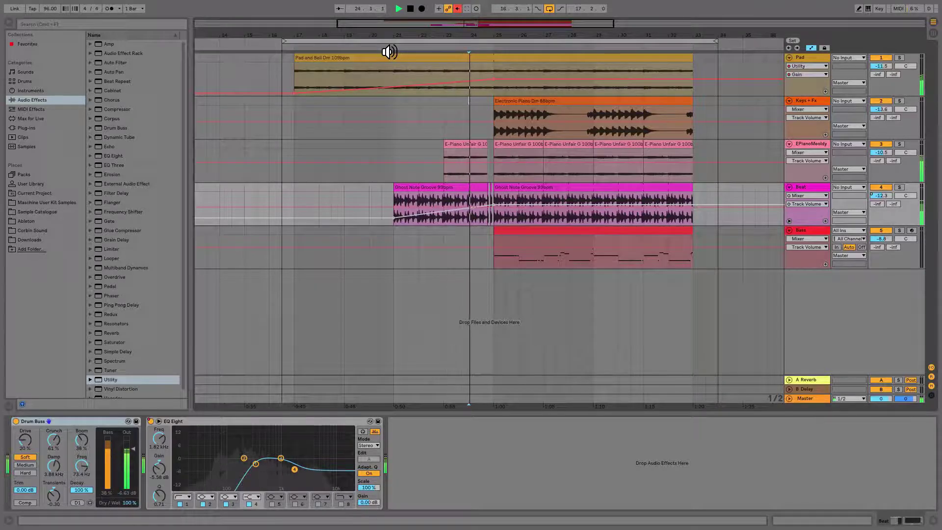
# Stop playback and re-enable automation, restoring the Beat fade-in to -9.2 dB at bar 25.
pyautogui.press('space')
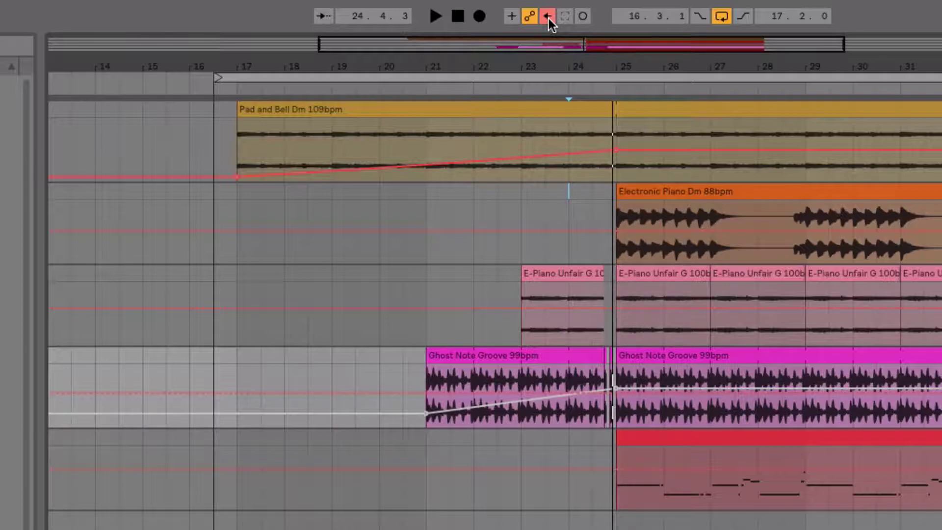
pyautogui.click(548, 17)
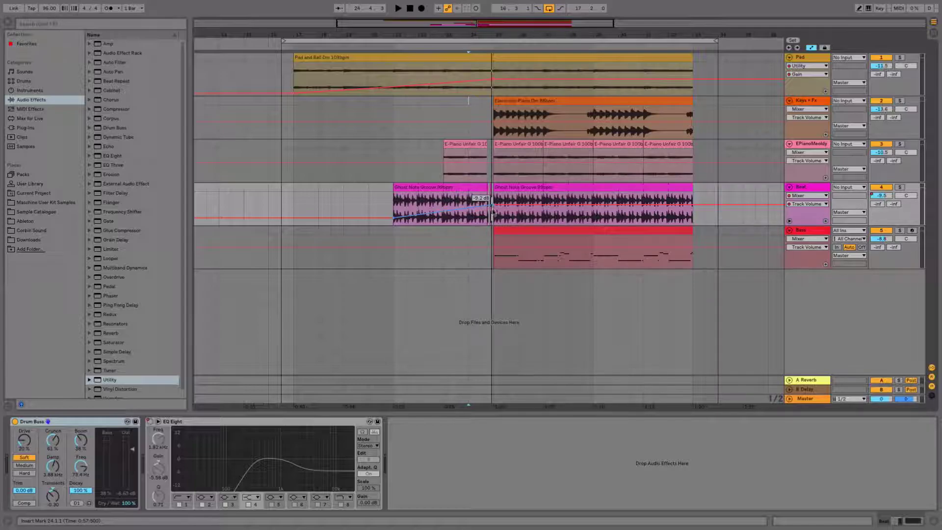
# Move the Beat volume breakpoints to -14.0, -20.0, about -11.8 and about -11.1 dB.
pyautogui.moveTo(493, 206); pyautogui.dragTo(494, 212)
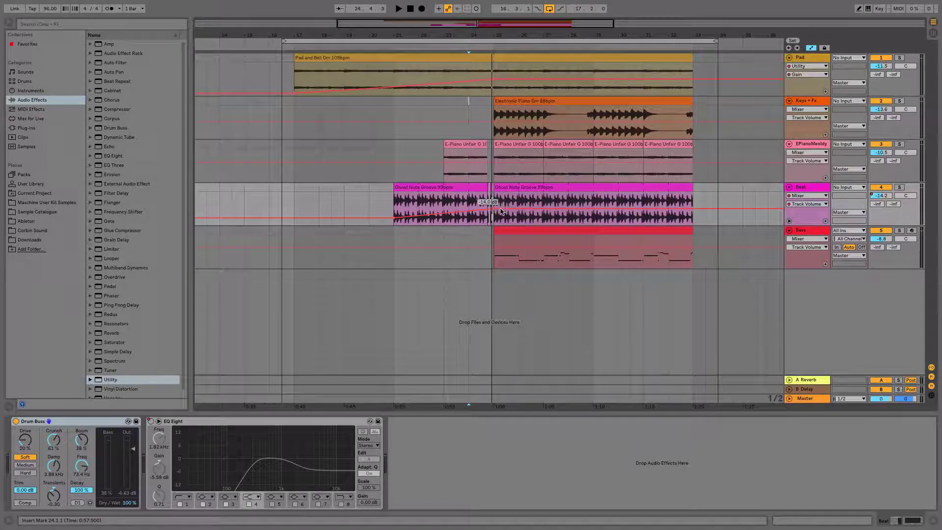
pyautogui.moveTo(505, 209); pyautogui.dragTo(563, 213)
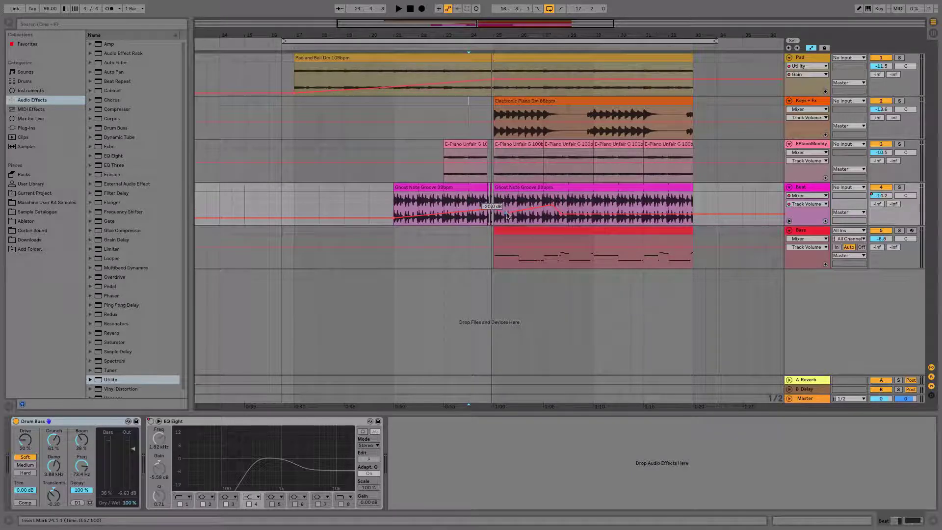
pyautogui.moveTo(507, 216); pyautogui.dragTo(525, 208)
pyautogui.moveTo(508, 218); pyautogui.dragTo(552, 203)
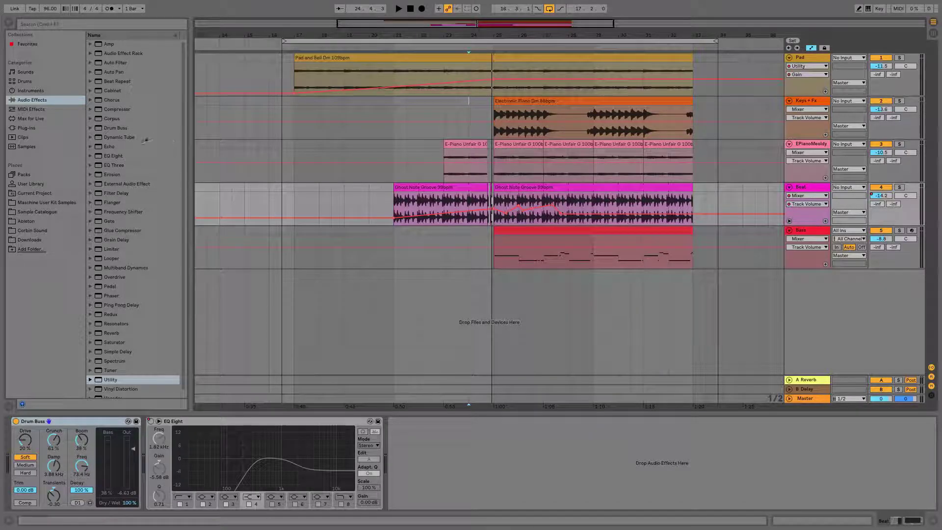
# Drop a Utility device on the Beat track and give its Gain automation its own lane.
pyautogui.moveTo(109, 380); pyautogui.dragTo(588, 187)
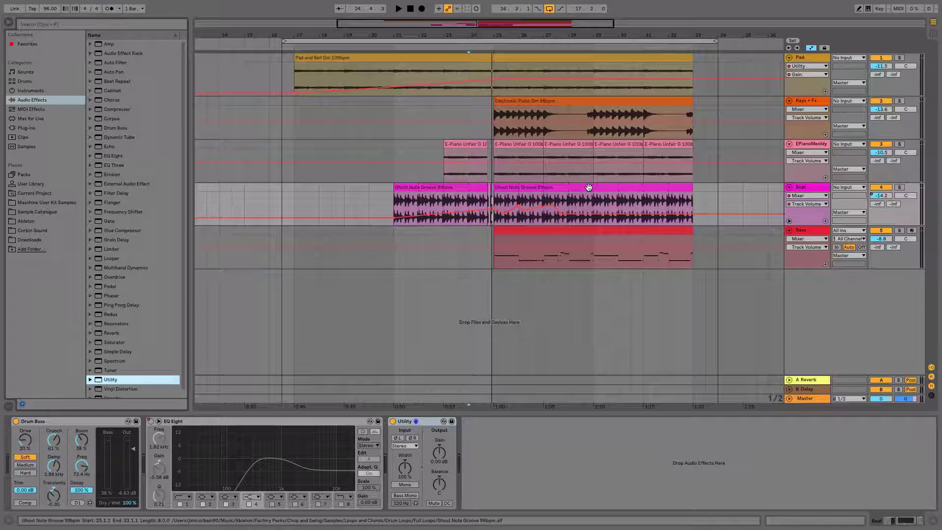
pyautogui.click(440, 457)
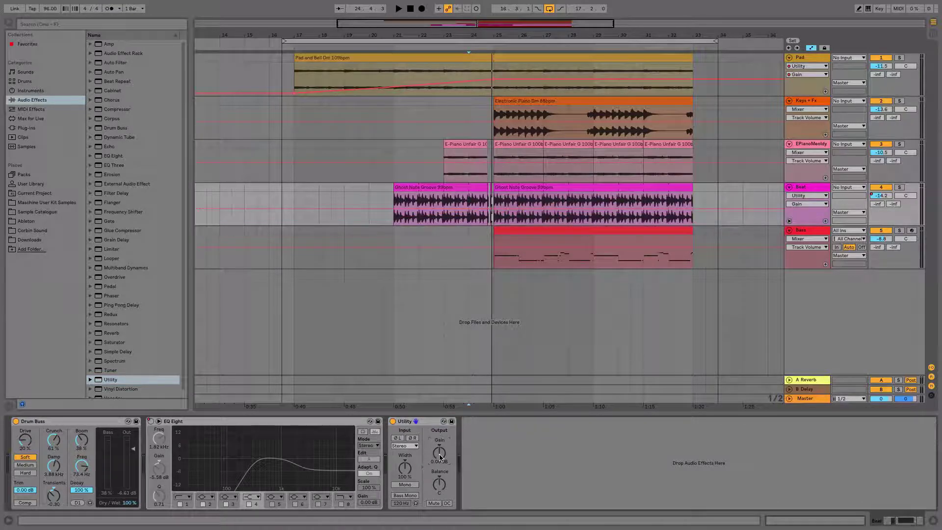
pyautogui.click(825, 221)
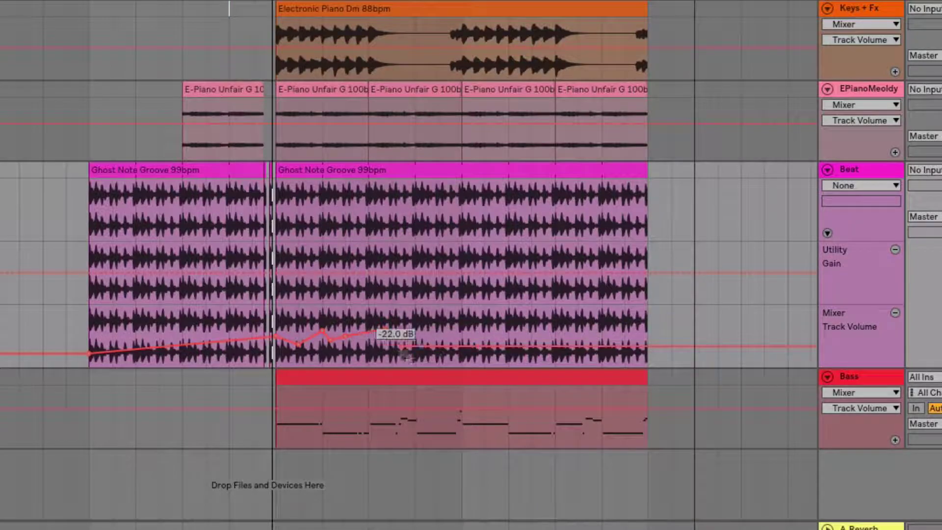
# Copy Beat's whole Track Volume fade and paste it at bar 21 in the Utility Gain lane.
pyautogui.moveTo(644, 358); pyautogui.dragTo(95, 330)
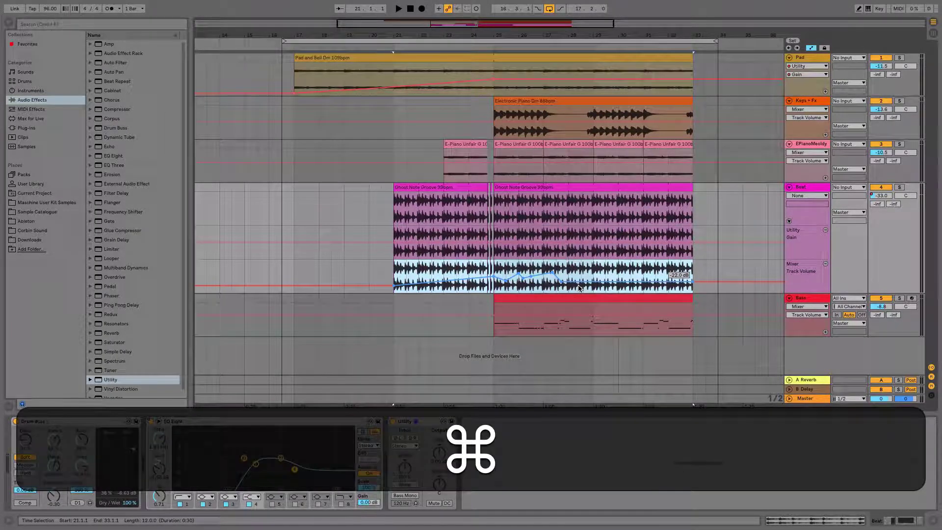
pyautogui.press('super+c')
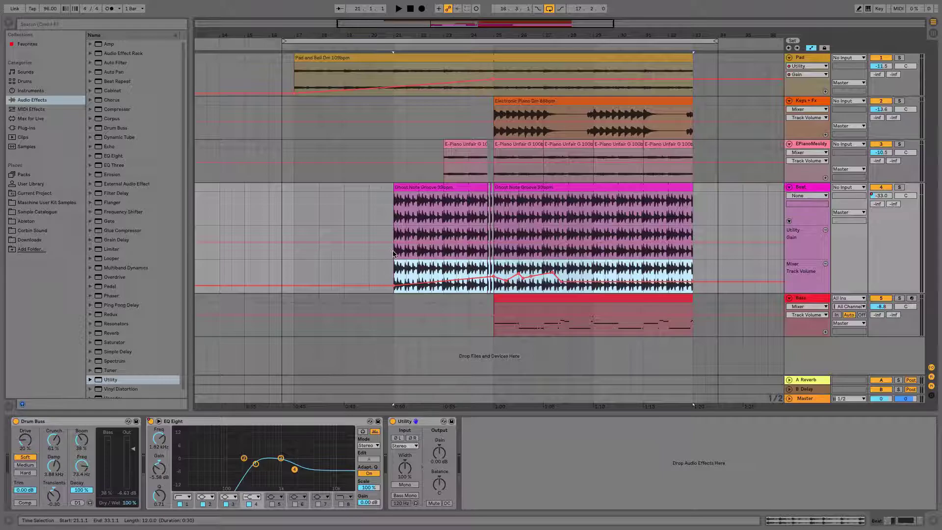
pyautogui.click(394, 253)
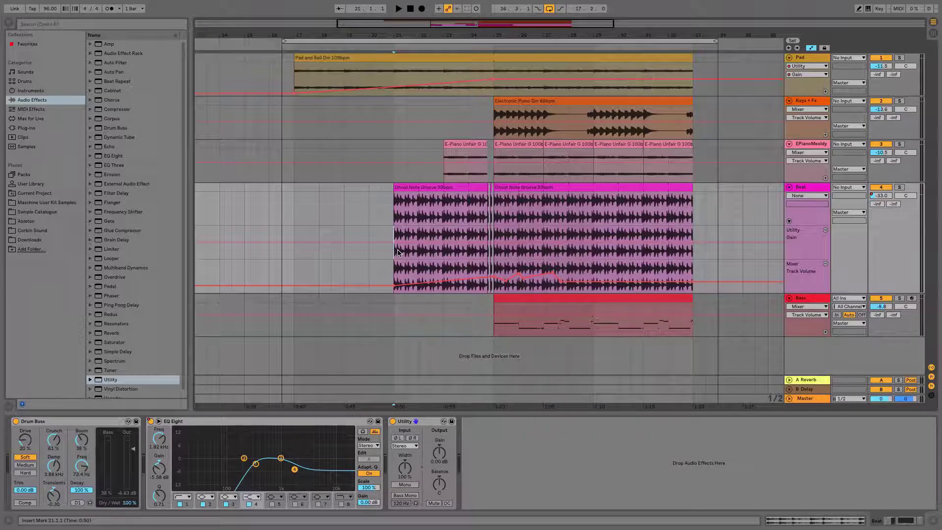
pyautogui.press('super+v')
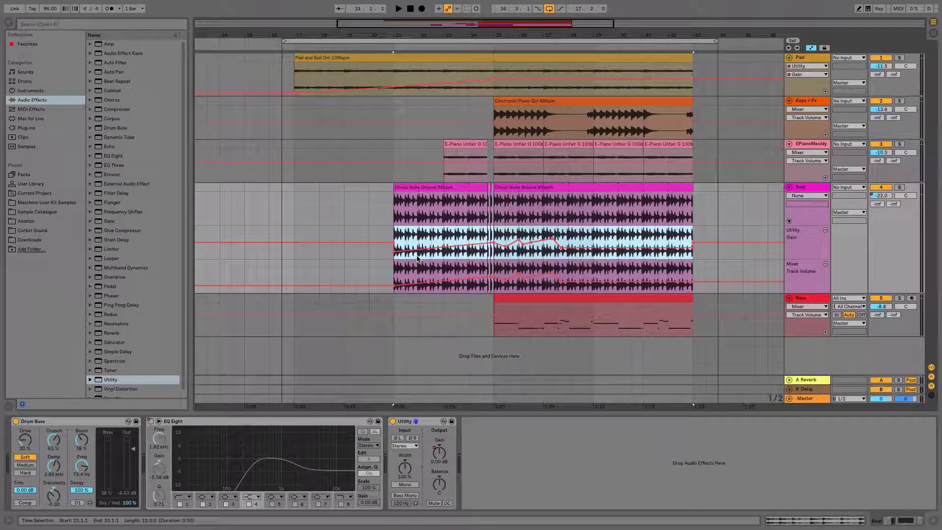
pyautogui.moveTo(394, 244)
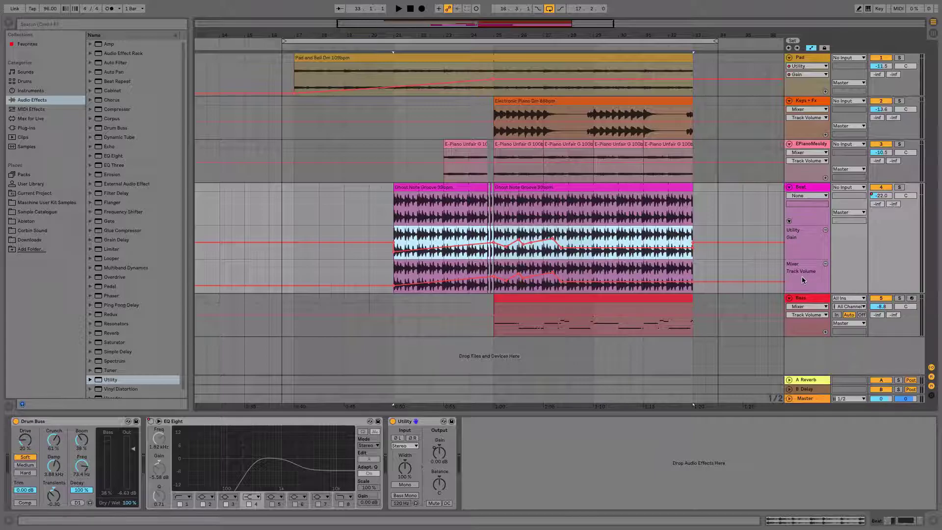
# Delete Beat's Track Volume automation, collapse the extra lanes, and display Utility Gain over the clips.
pyautogui.rightClick(881, 196)
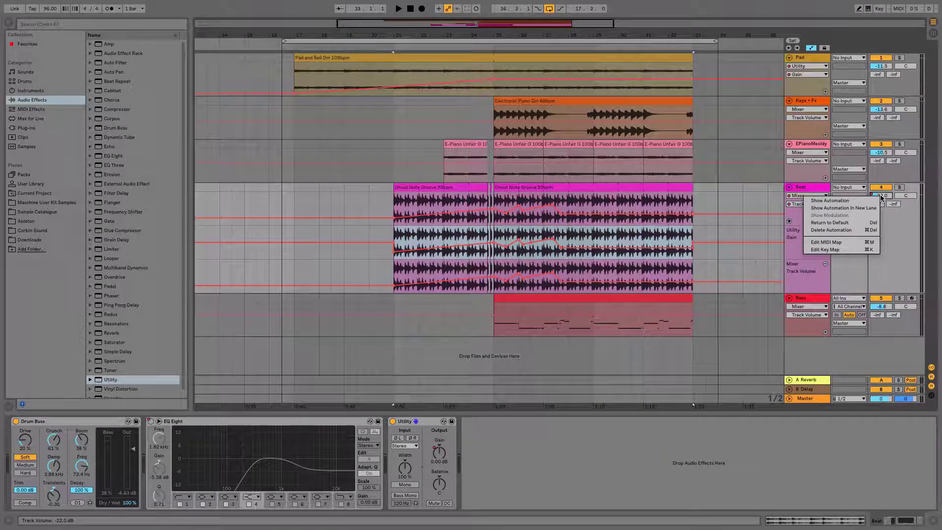
pyautogui.click(856, 231)
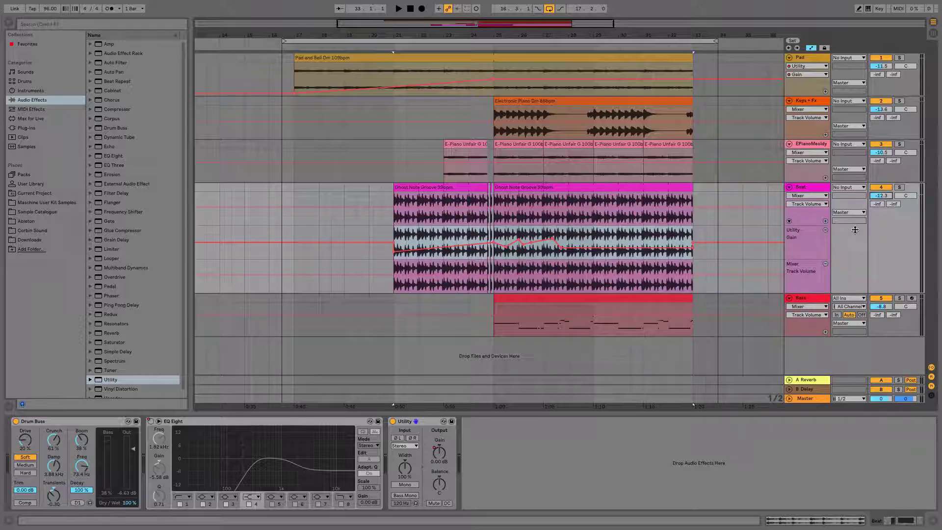
pyautogui.click(825, 264)
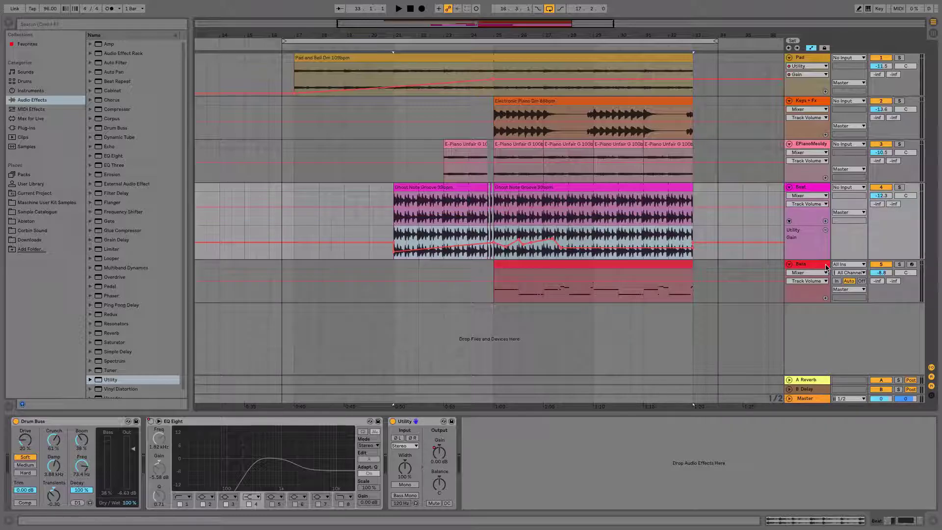
pyautogui.click(825, 231)
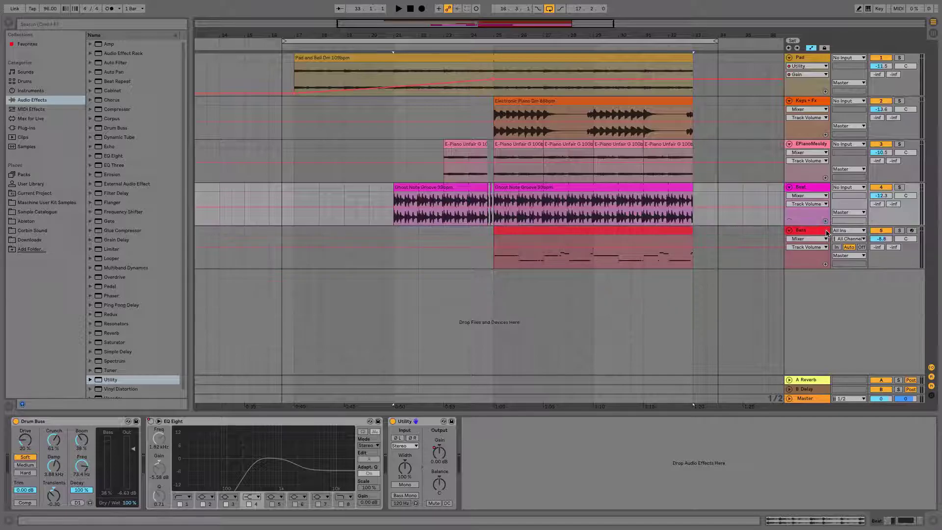
pyautogui.click(825, 196)
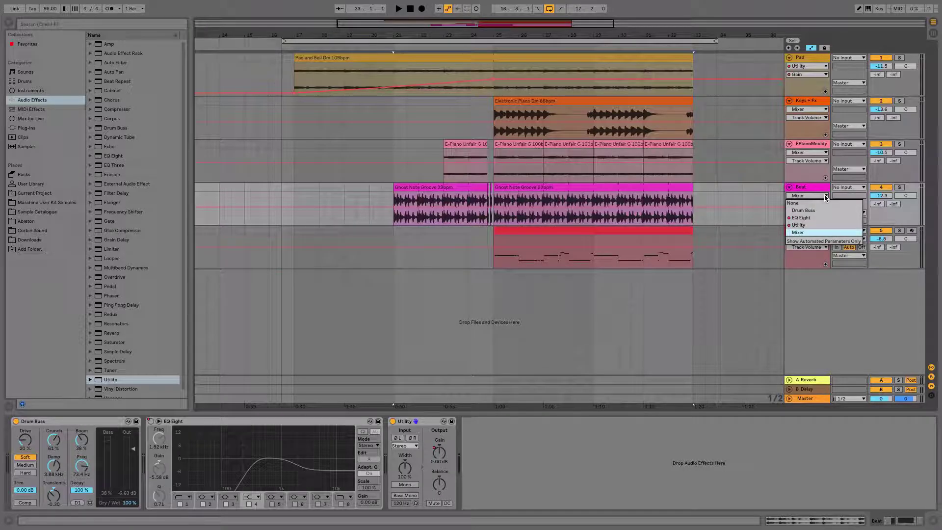
pyautogui.click(813, 224)
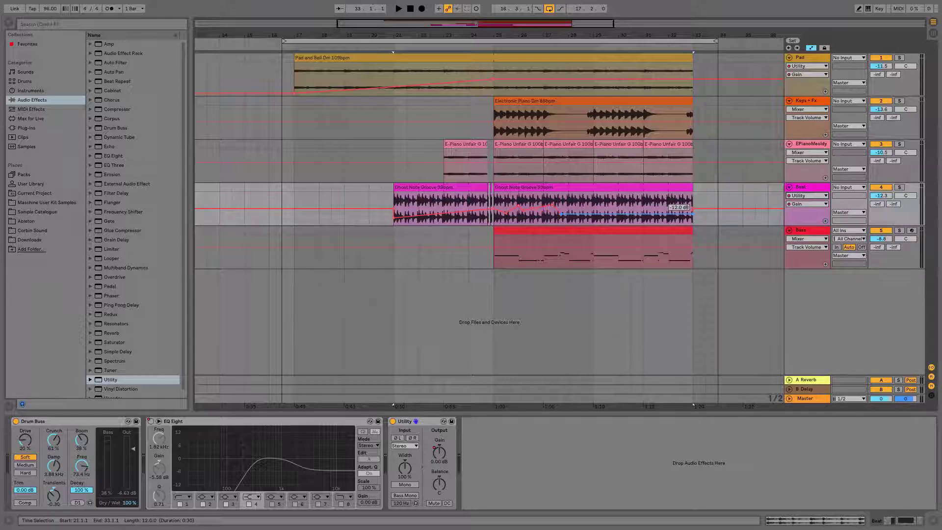
# Add a breakpoint on the Utility Gain fade and play the arrangement from bar 21.
pyautogui.click(369, 208)
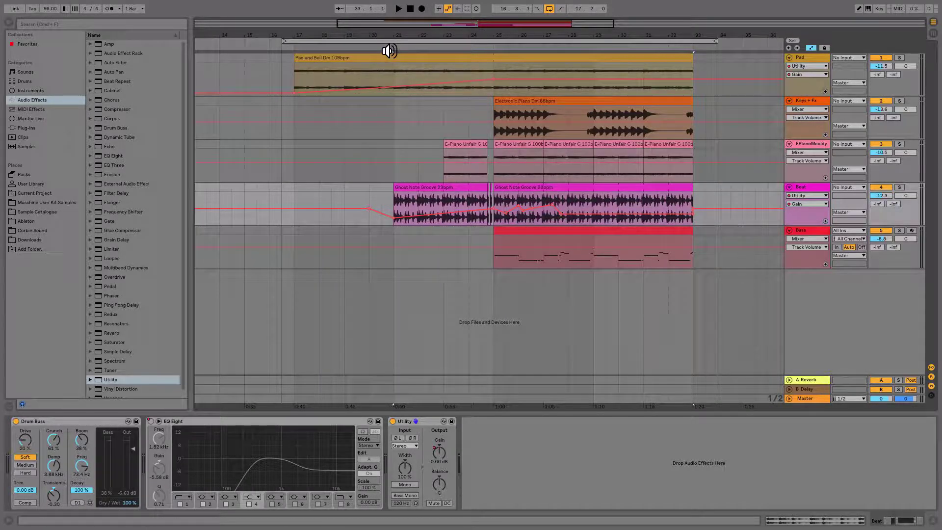
pyautogui.click(389, 50)
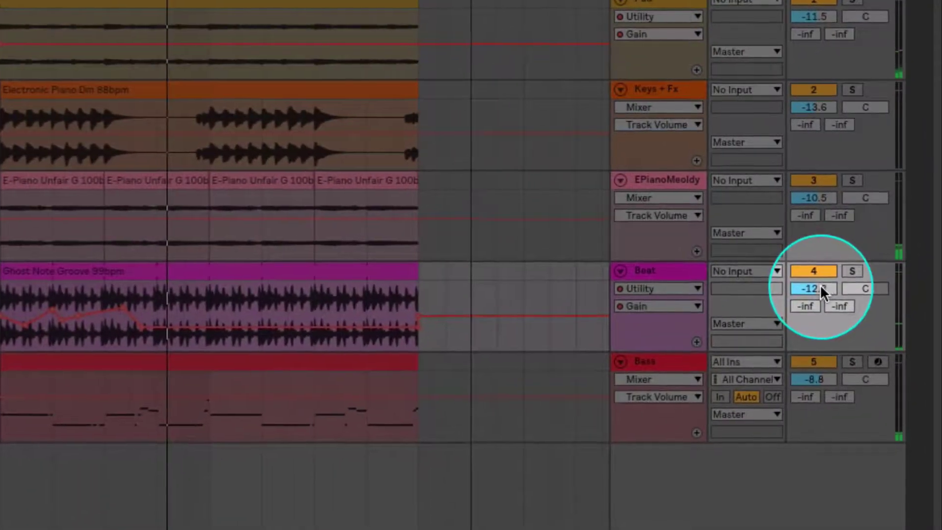
# Lower Beat's track volume to -16.3 dB, redisplay the Utility Gain envelope, and play it back.
pyautogui.click(820, 289)
pyautogui.moveTo(822, 287); pyautogui.dragTo(821, 287)
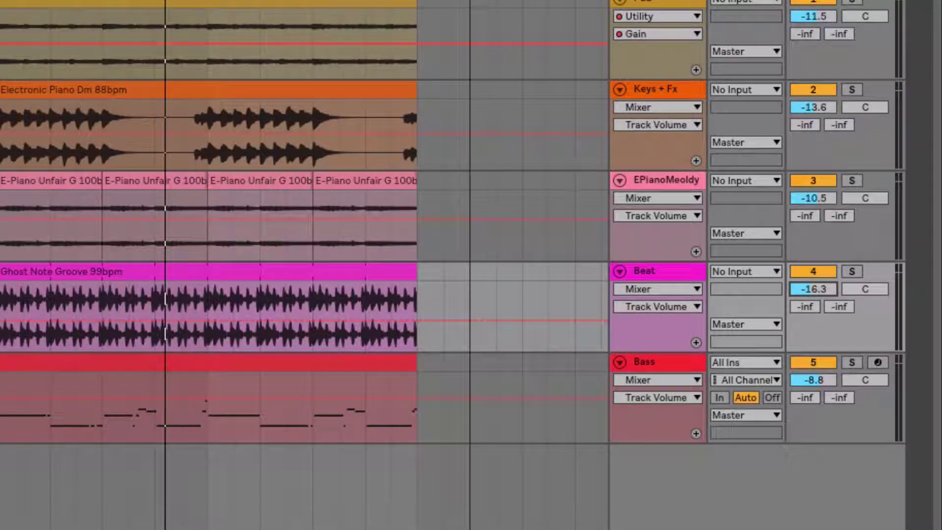
pyautogui.click(687, 289)
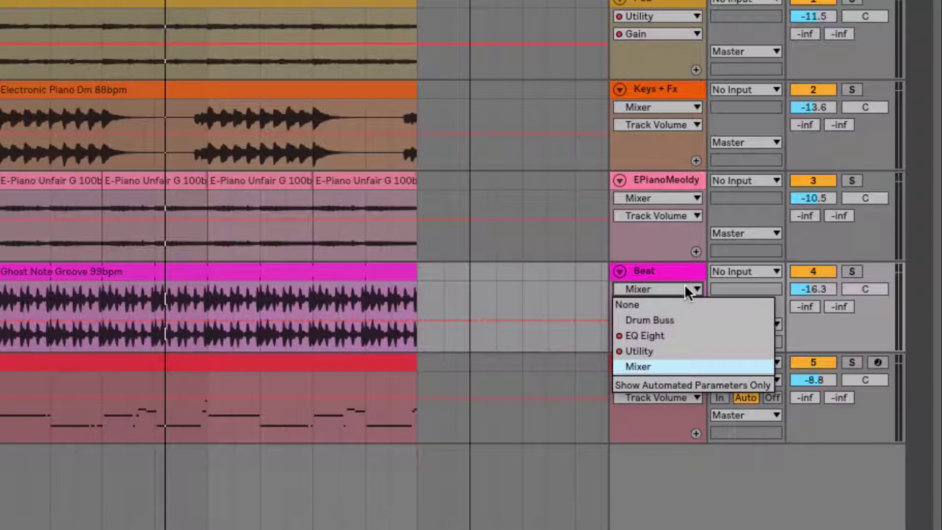
pyautogui.click(667, 346)
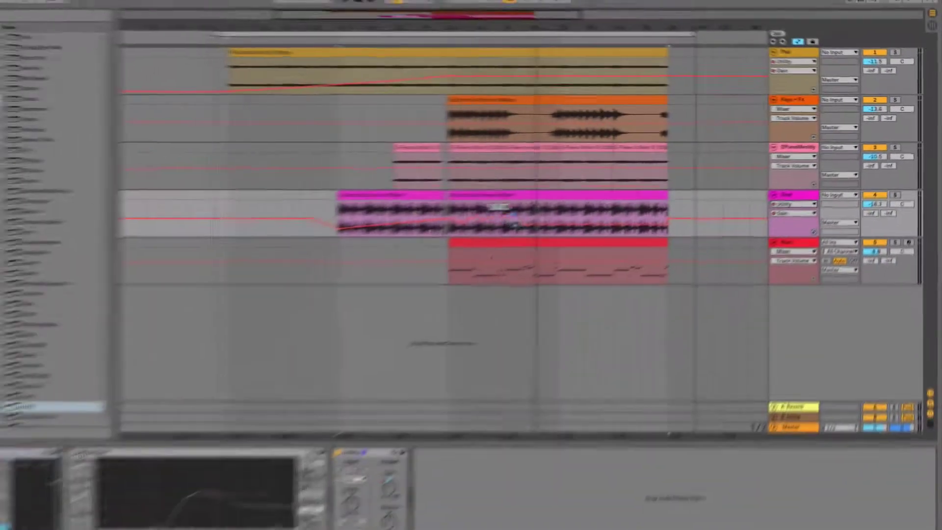
pyautogui.press('space')
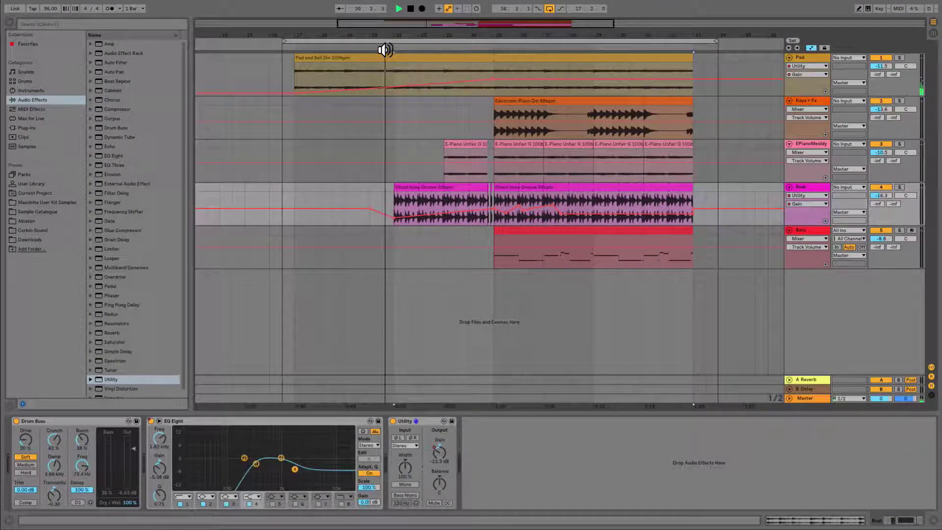